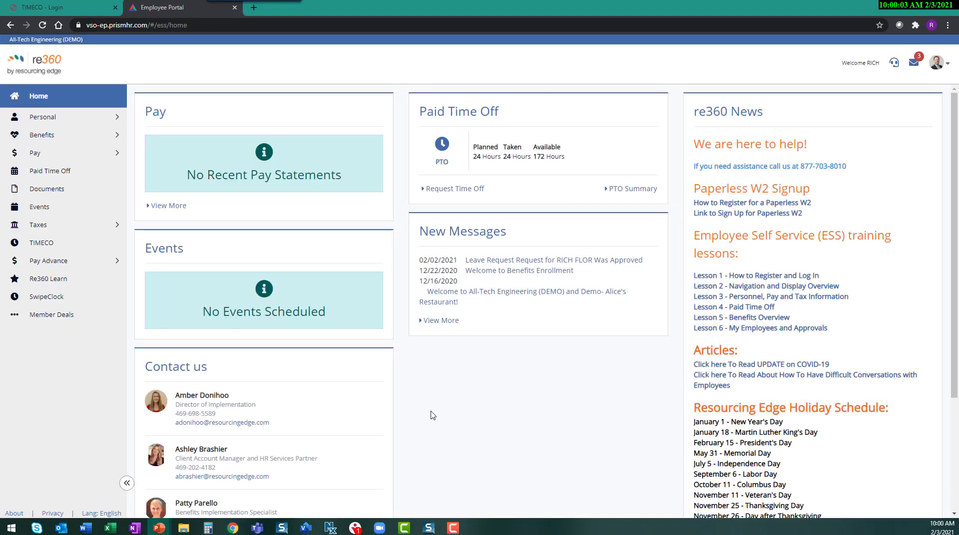
- Open TIMECO from the employee portal and add a punch for department 400 (DEVELOPMENT) to today's time card
{"action": "left_click", "coordinate": [43, 245]}
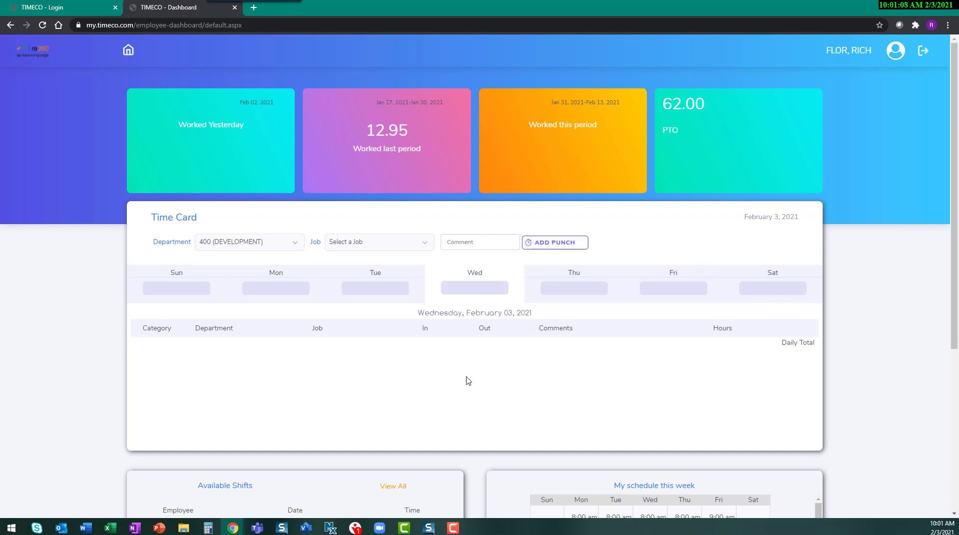
{"action": "left_click", "coordinate": [560, 242]}
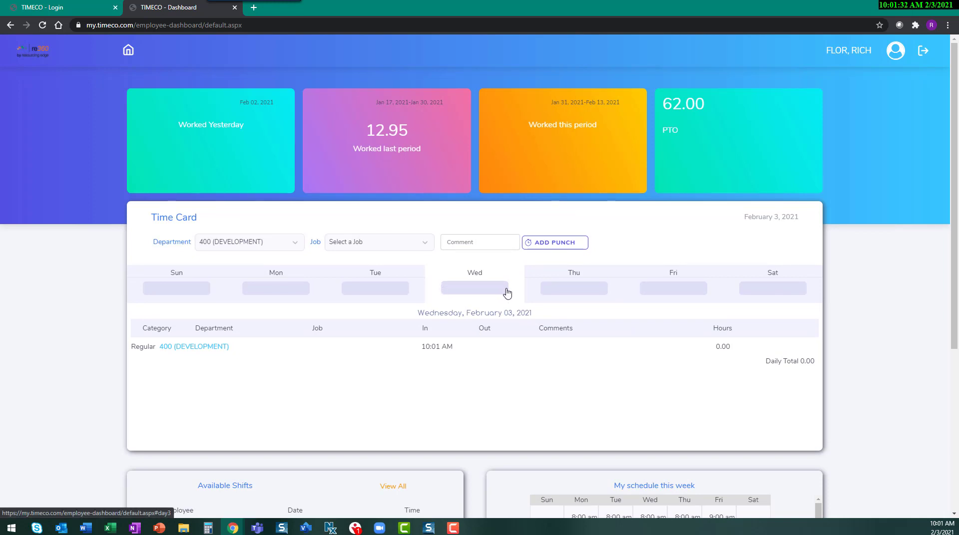
- Examine the punch's department, job and comment options and this week's schedule on the dashboard
{"action": "left_click", "coordinate": [296, 243]}
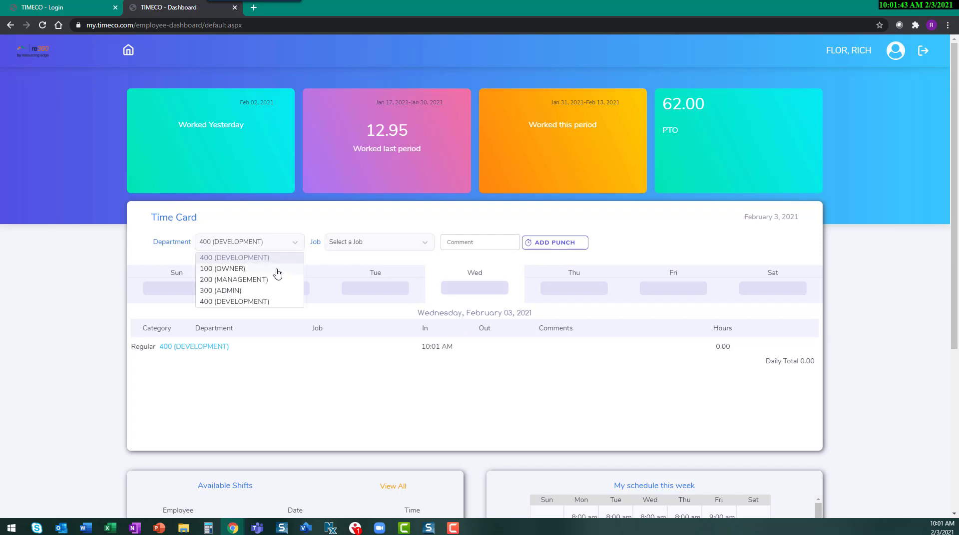
{"action": "left_click", "coordinate": [424, 243]}
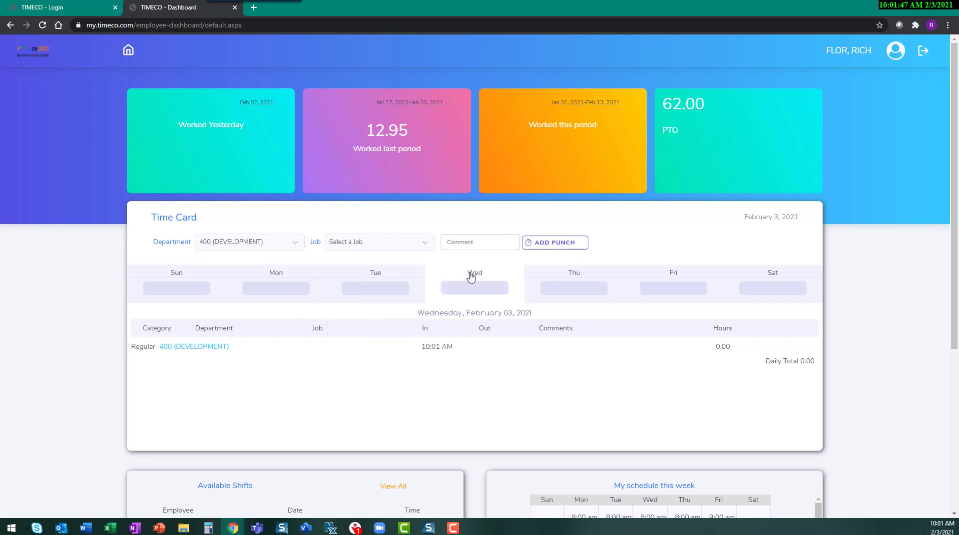
{"action": "left_click", "coordinate": [464, 354]}
{"action": "left_click", "coordinate": [467, 241]}
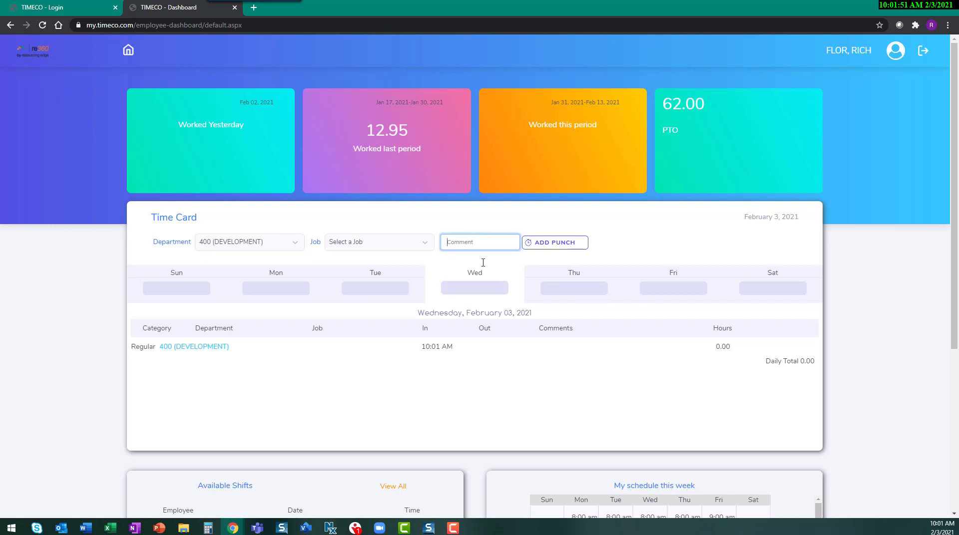
{"action": "left_click", "coordinate": [574, 406]}
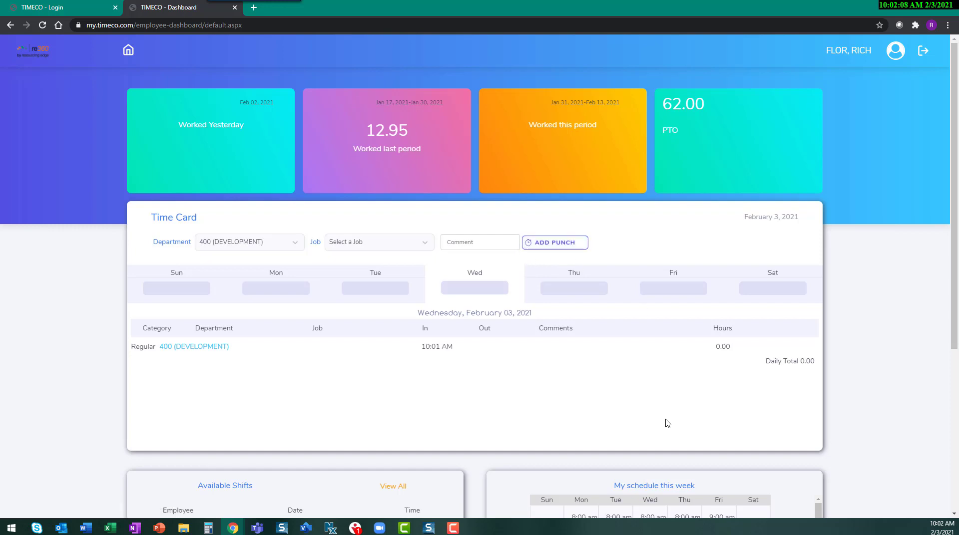
{"action": "scroll", "coordinate": [666, 421], "scroll_direction": "down", "scroll_amount": 4}
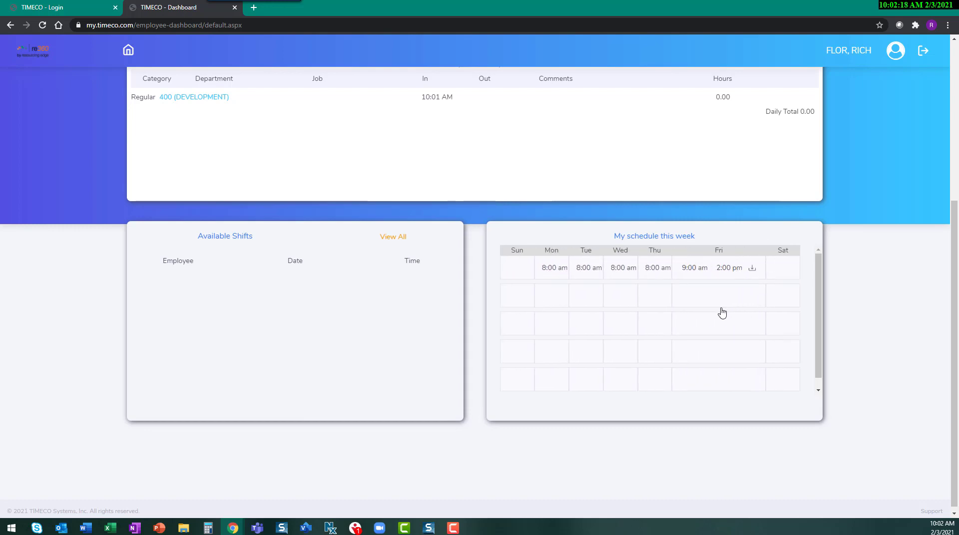
{"action": "scroll", "coordinate": [908, 136], "scroll_direction": "up", "scroll_amount": 5}
- Open My Schedule and start a one-time shift/availability request for 02-04-2021
{"action": "left_click", "coordinate": [899, 54]}
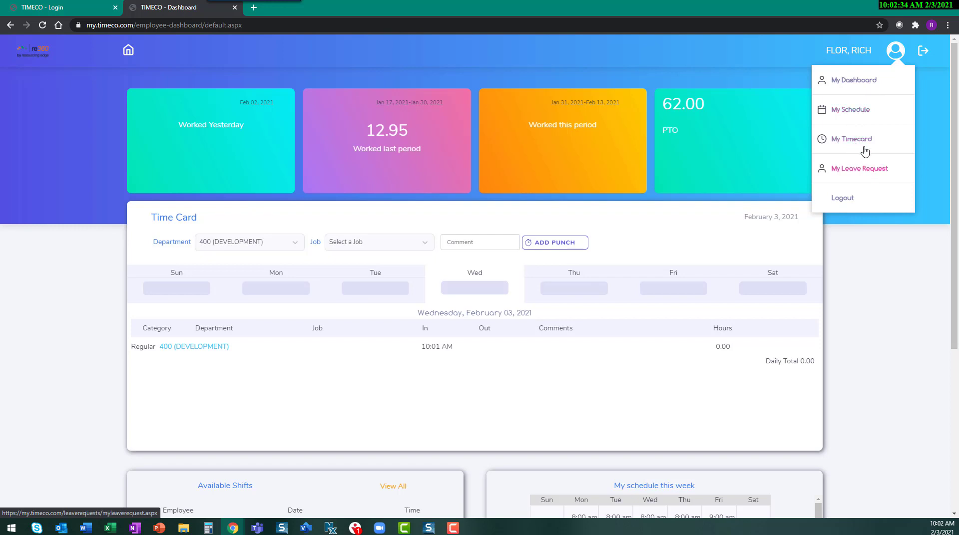
{"action": "left_click", "coordinate": [851, 110]}
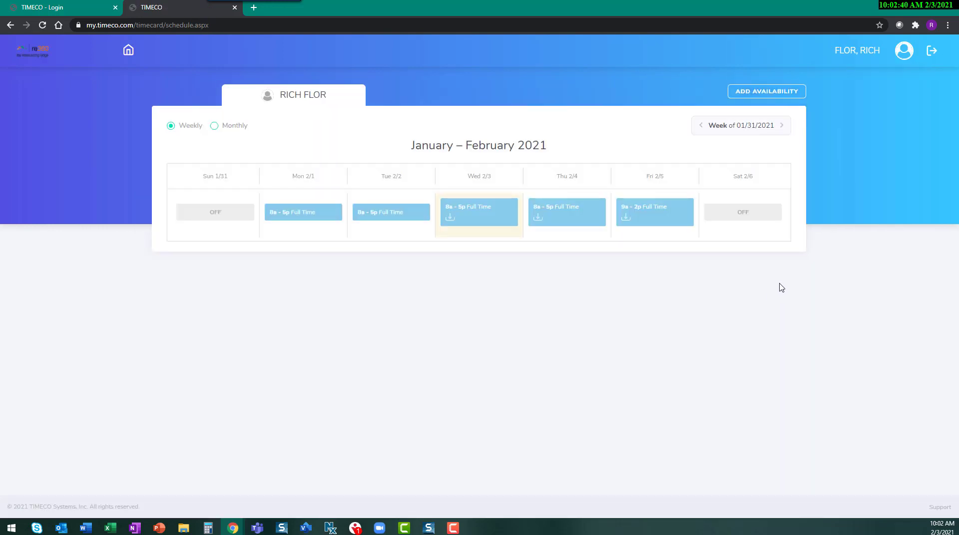
{"action": "left_click", "coordinate": [763, 94]}
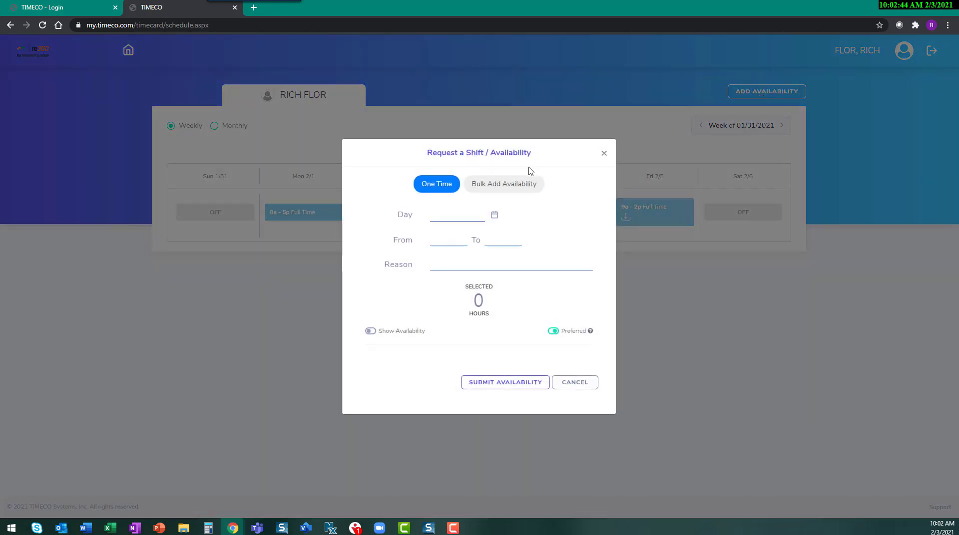
{"action": "left_click", "coordinate": [457, 215]}
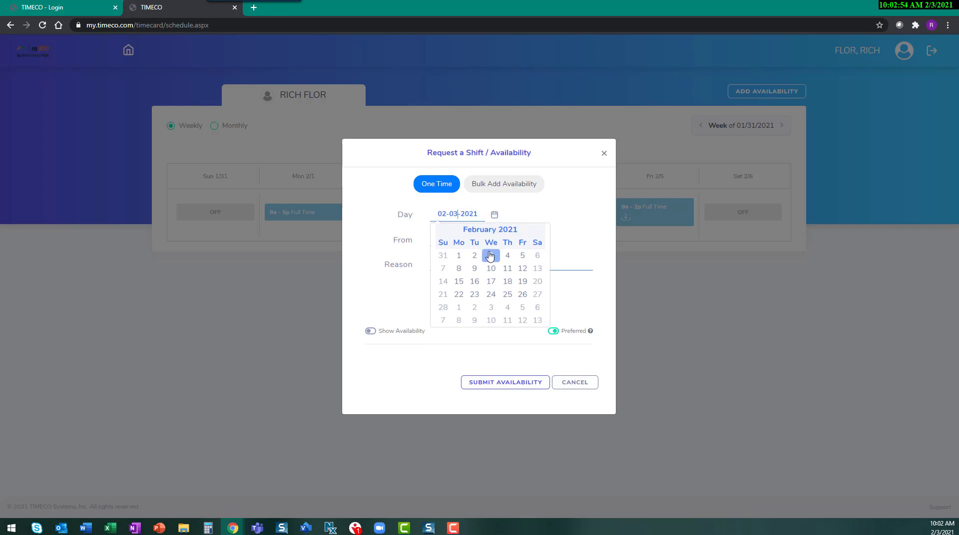
{"action": "left_click", "coordinate": [507, 255]}
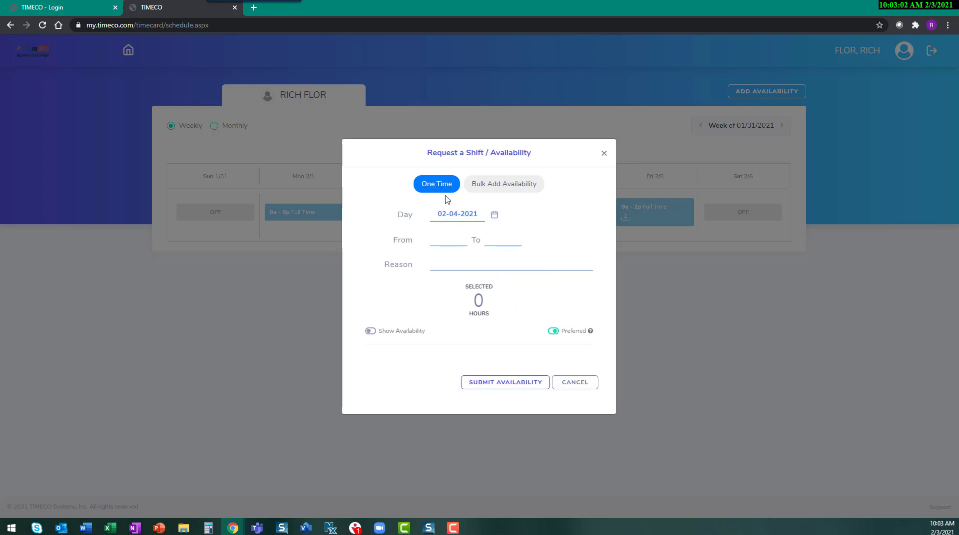
- Switch the request to Bulk Add Availability, try adding Saturday and Sunday, and restore the Monday to Friday selection
{"action": "left_click", "coordinate": [498, 185]}
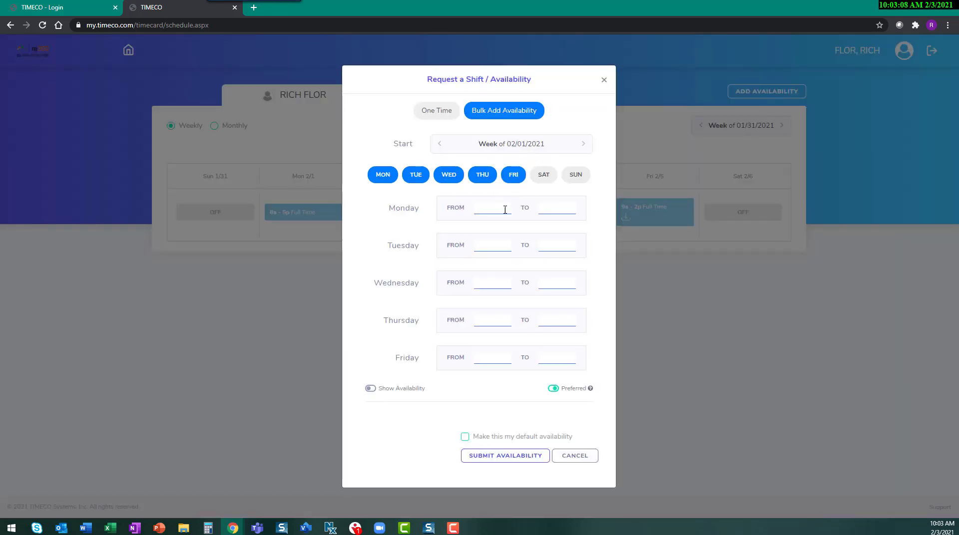
{"action": "left_click", "coordinate": [544, 183]}
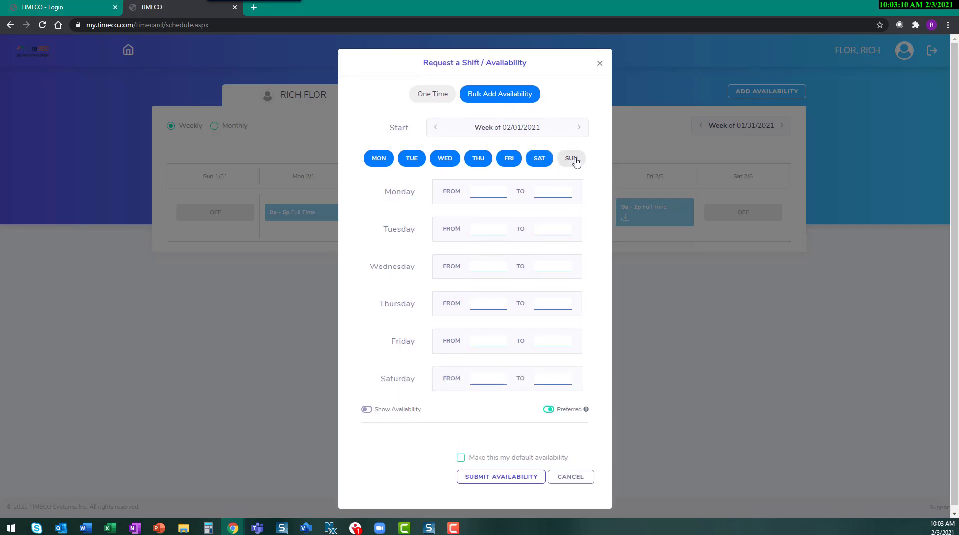
{"action": "left_click", "coordinate": [575, 161]}
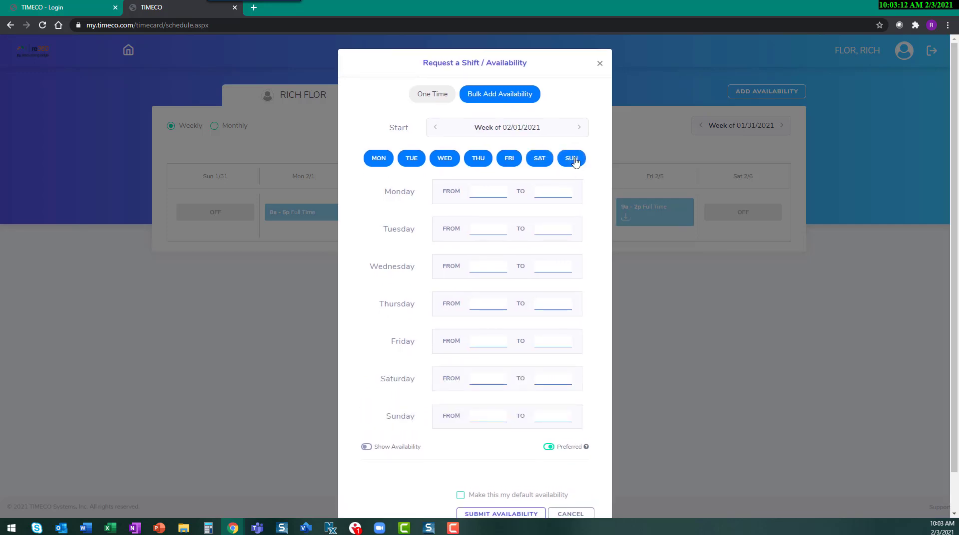
{"action": "left_click", "coordinate": [573, 159]}
{"action": "left_click", "coordinate": [538, 158]}
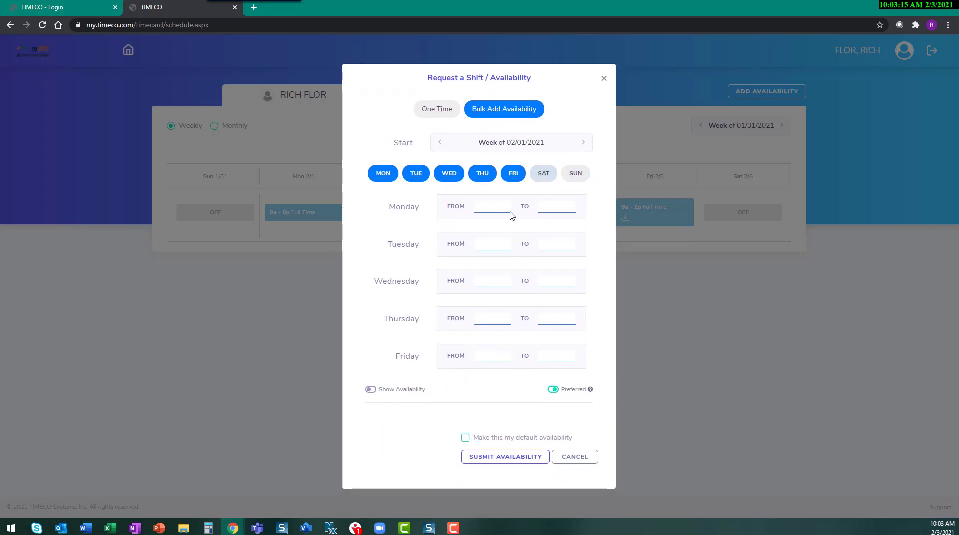
- Set Monday's availability from 8:00 AM to 5:00 PM, make it the default availability, and submit it
{"action": "left_click", "coordinate": [484, 210]}
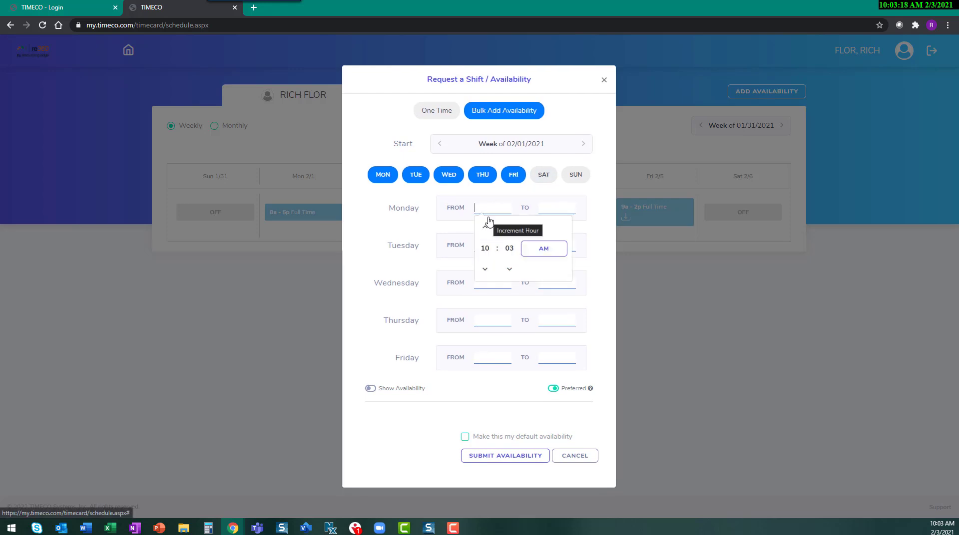
{"action": "type", "text": "8:00AM"}
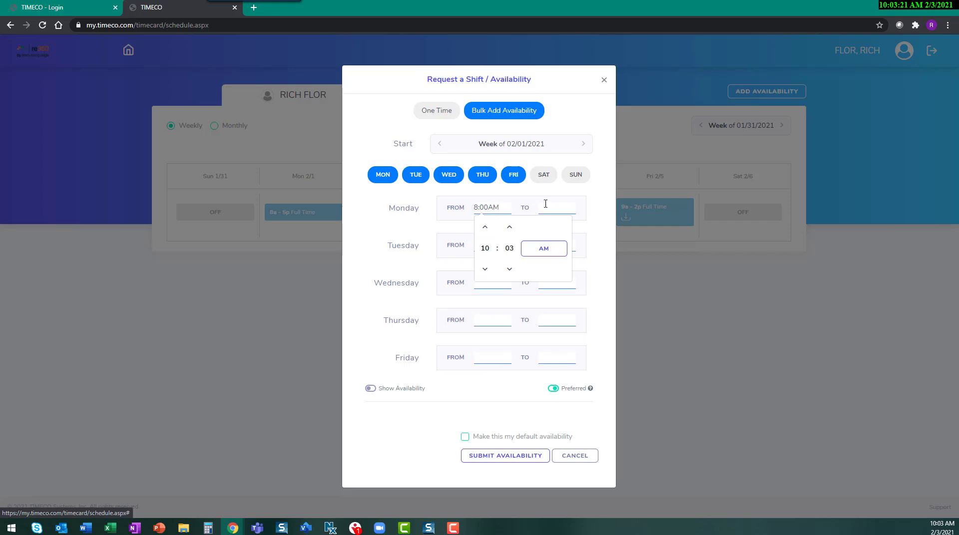
{"action": "left_click", "coordinate": [550, 210]}
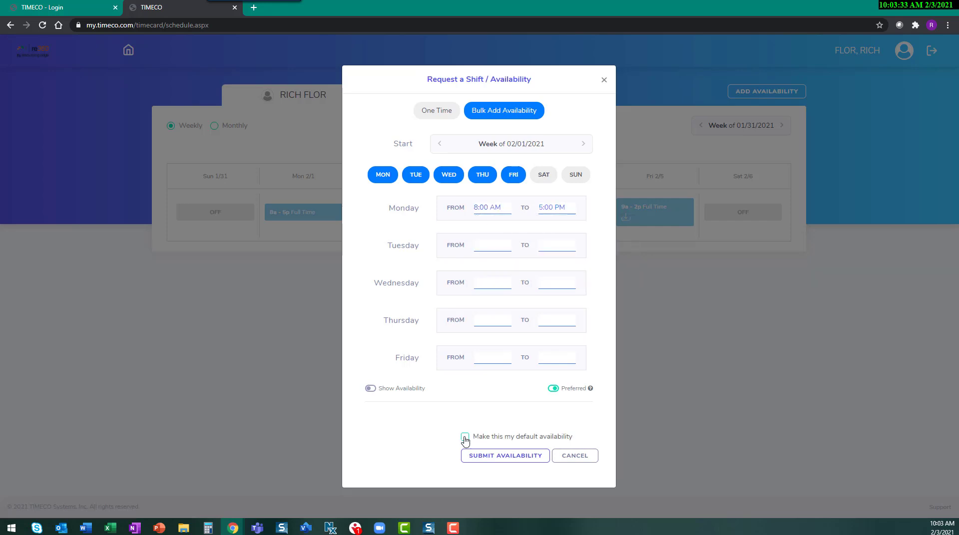
{"action": "left_click", "coordinate": [464, 437]}
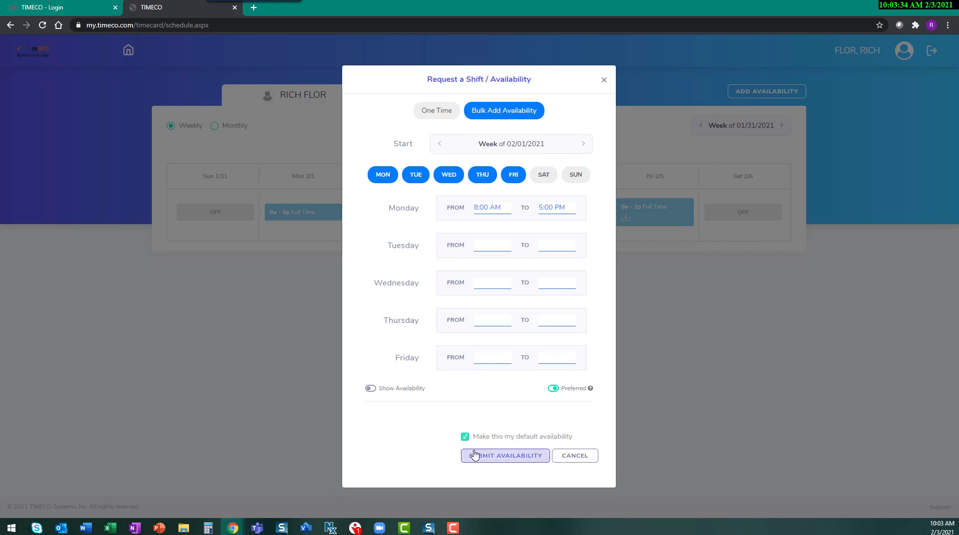
{"action": "left_click", "coordinate": [498, 457]}
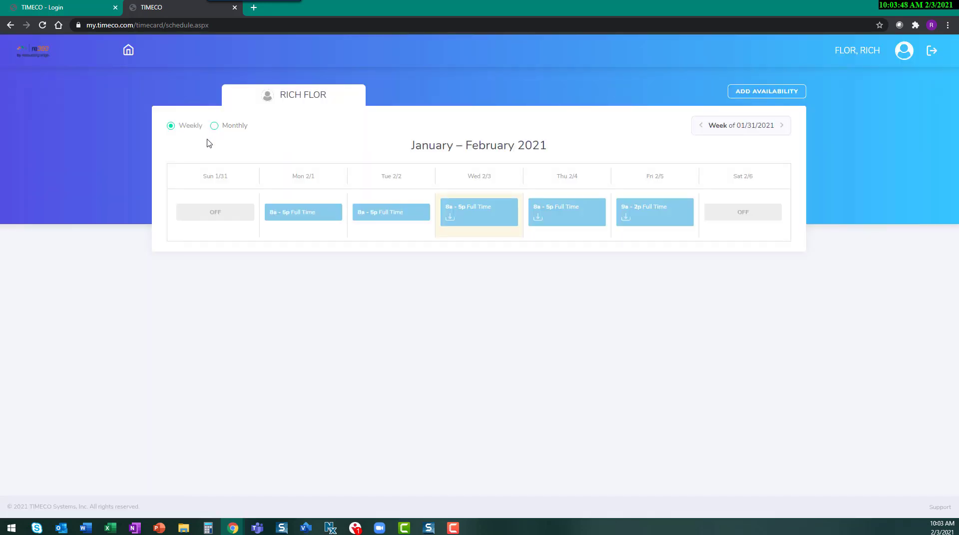
- In the monthly schedule, submit a drop request for the February 10 shift with the comment "I am unable to take this shift because..."
{"action": "left_click", "coordinate": [214, 126]}
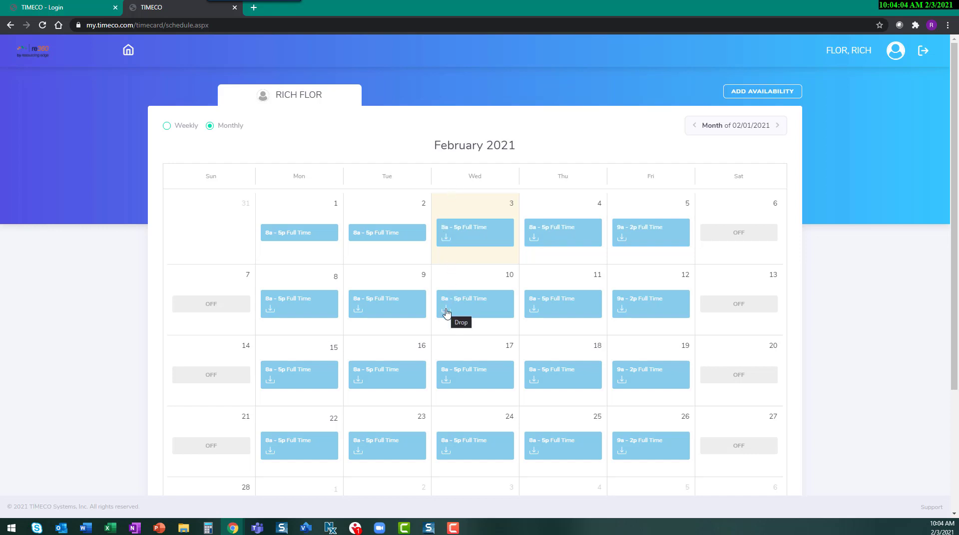
{"action": "left_click", "coordinate": [447, 314]}
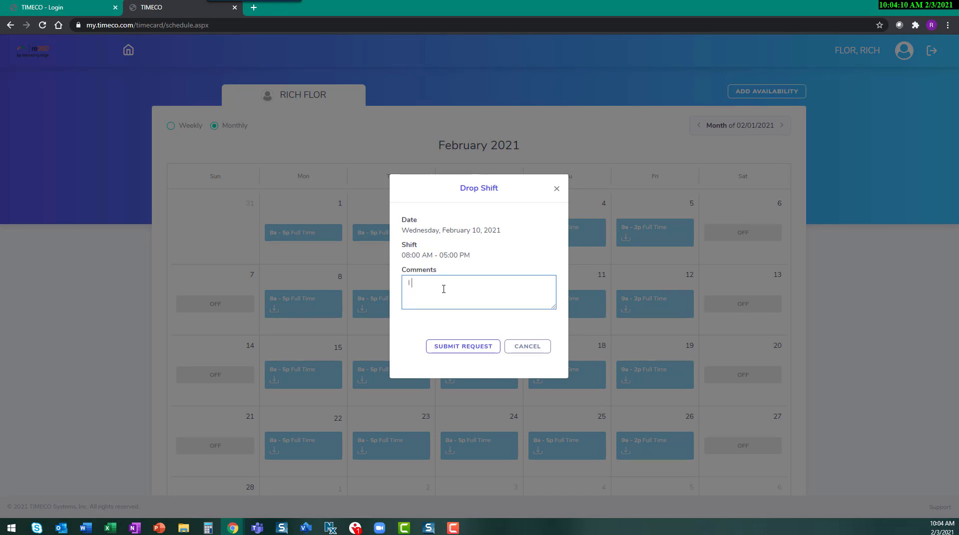
{"action": "type", "text": "I am unable to take this shift because..."}
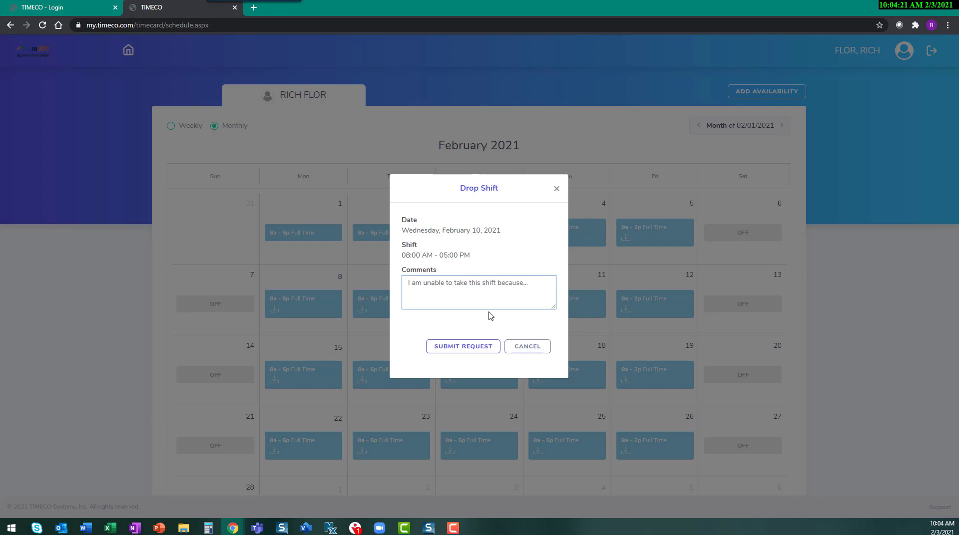
{"action": "left_click", "coordinate": [478, 349]}
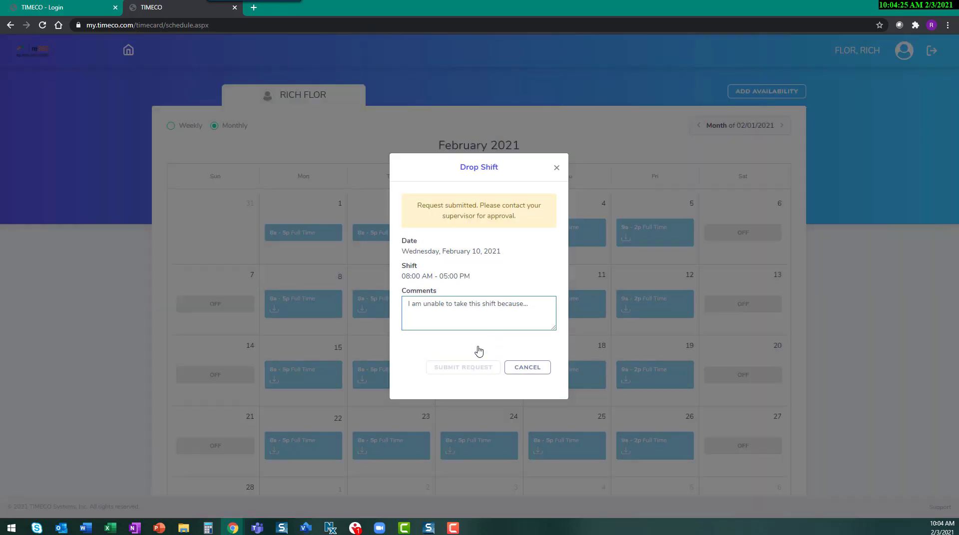
{"action": "left_click", "coordinate": [555, 166]}
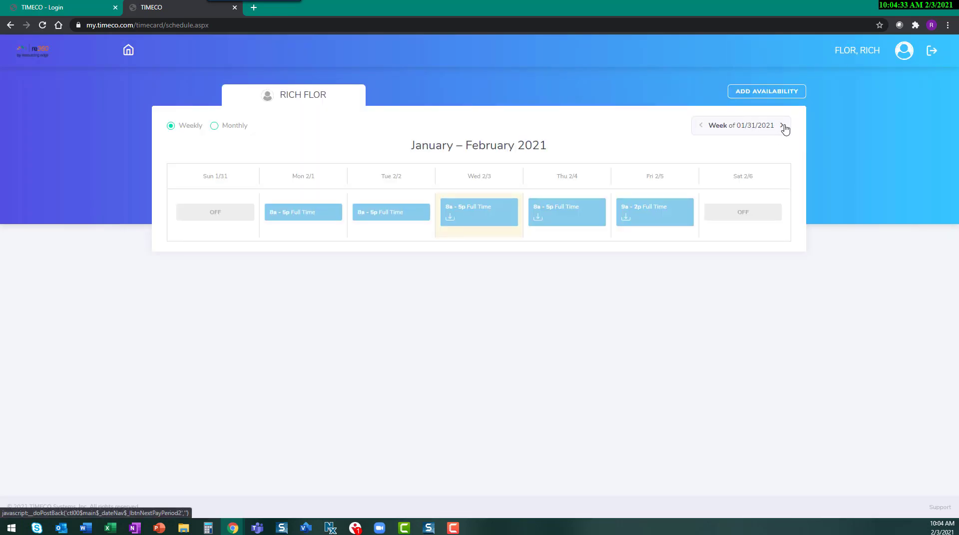
- Review the weekly schedule for the weeks of 02/07/2021 and 02/14/2021
{"action": "left_click", "coordinate": [783, 126]}
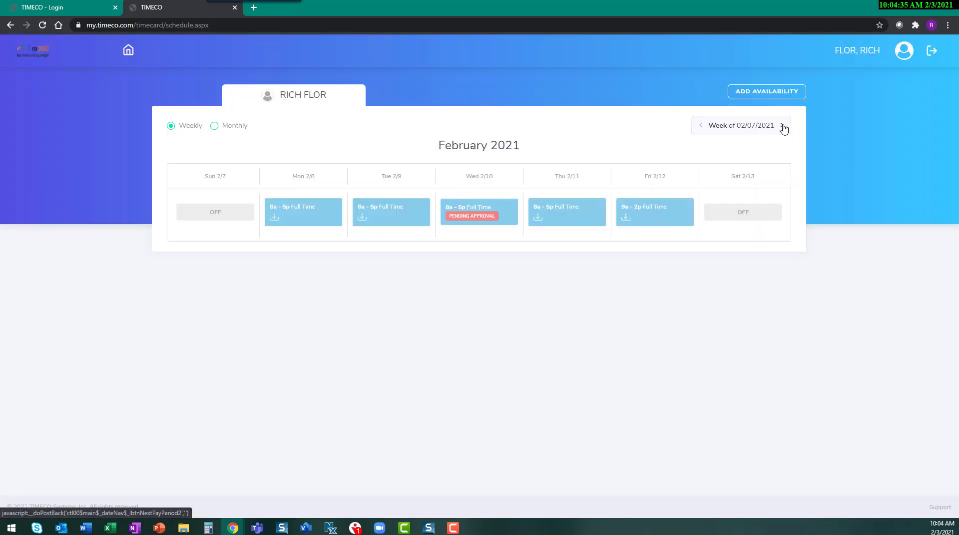
{"action": "left_click", "coordinate": [782, 126]}
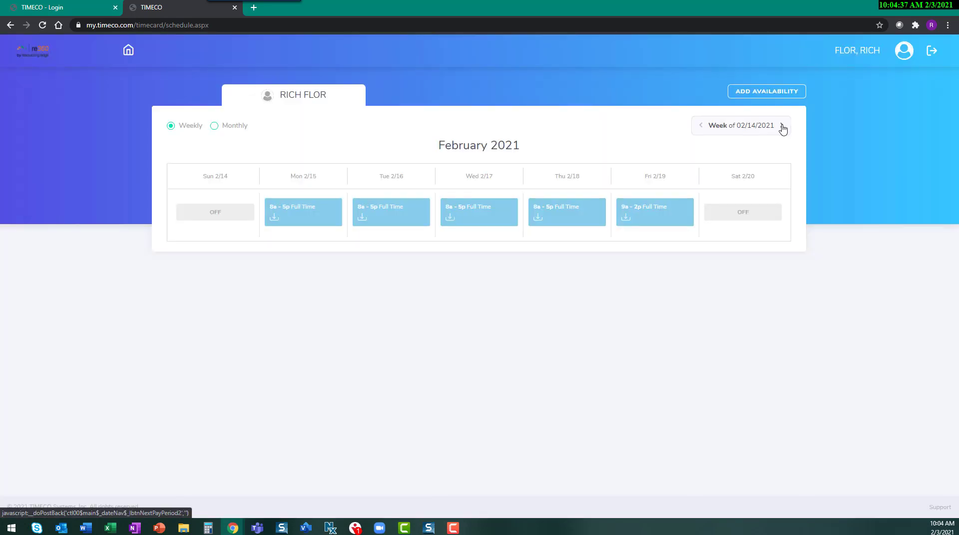
- Open My Timecard and browse to the previous pay date range
{"action": "left_click", "coordinate": [904, 52]}
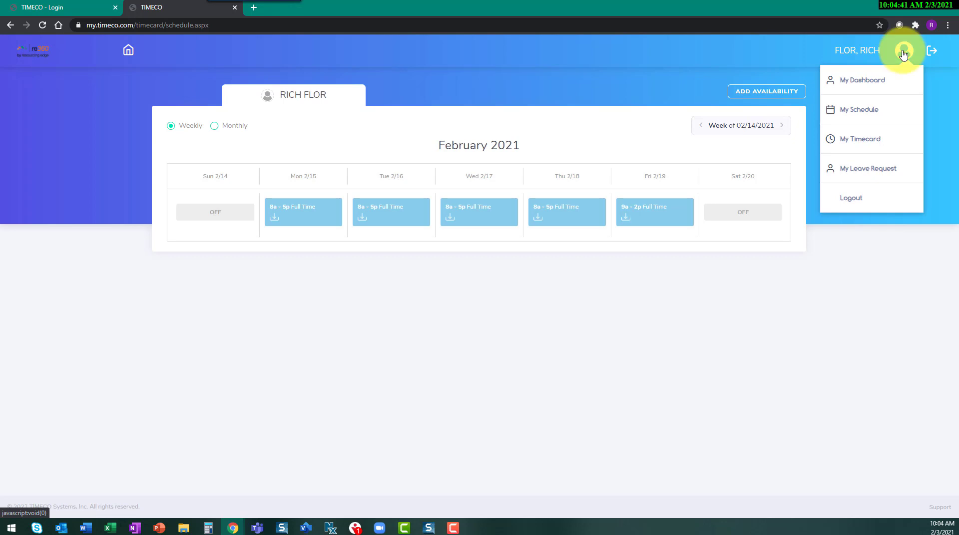
{"action": "left_click", "coordinate": [873, 144]}
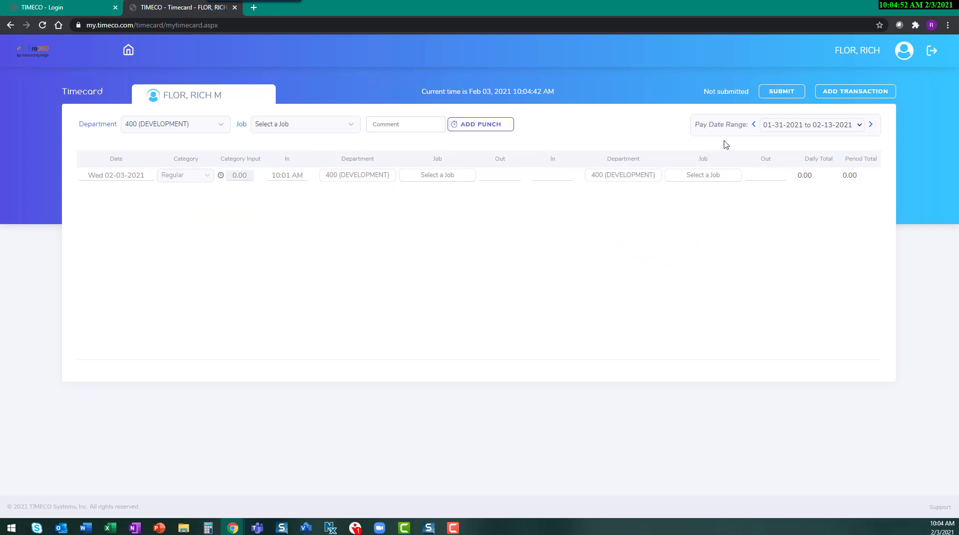
{"action": "left_click", "coordinate": [754, 125]}
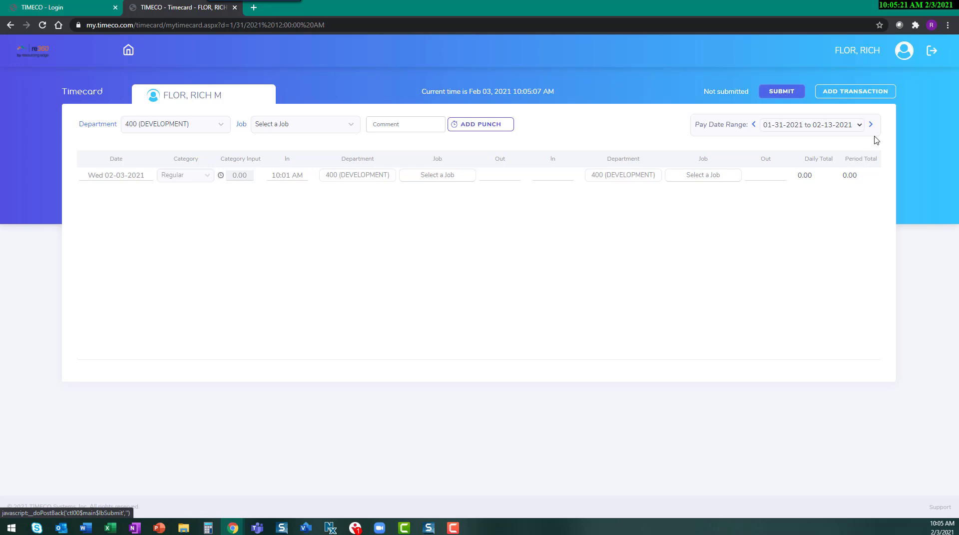
- Add a Widget transaction for 02-03-2021 with 8 hours, job 071 (Test Job) and a short comment, and save it
{"action": "left_click", "coordinate": [865, 94]}
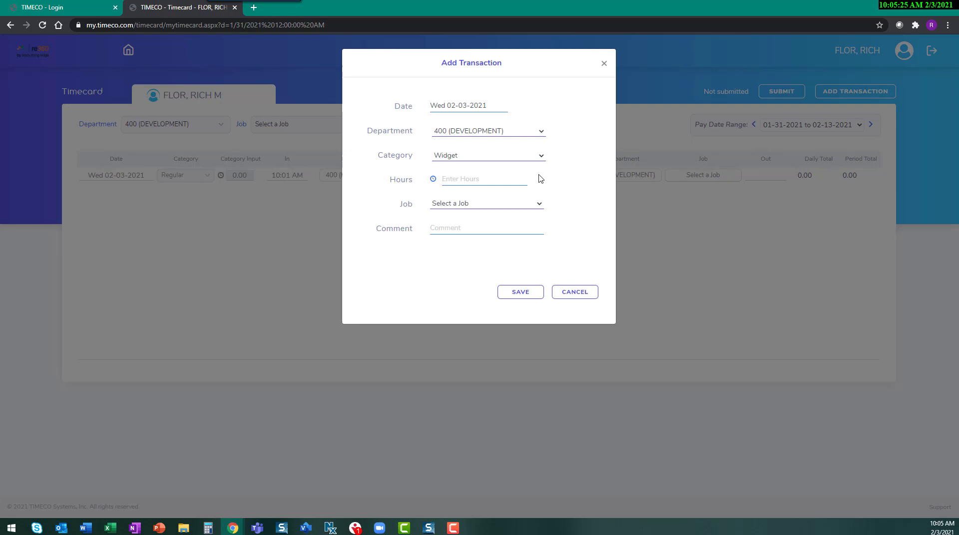
{"action": "left_click", "coordinate": [505, 158]}
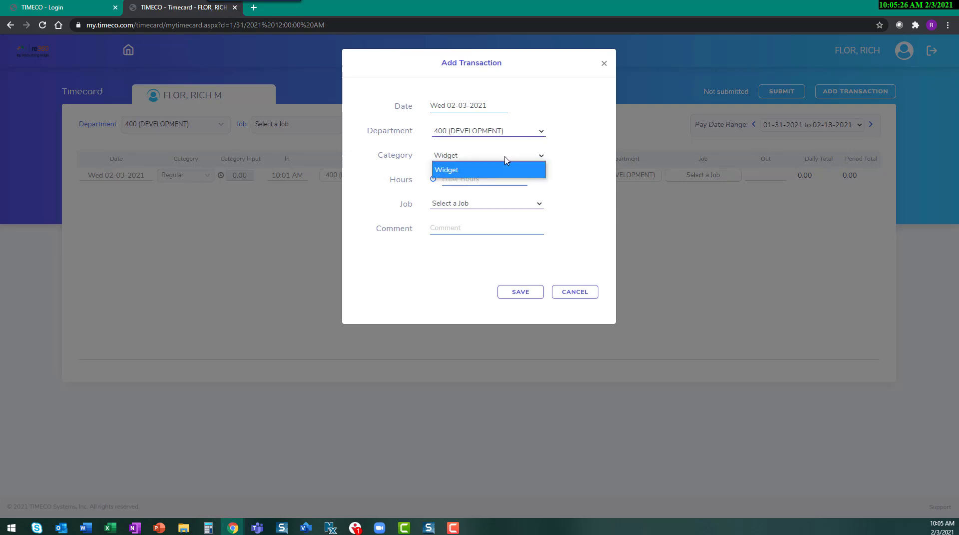
{"action": "left_click", "coordinate": [460, 172]}
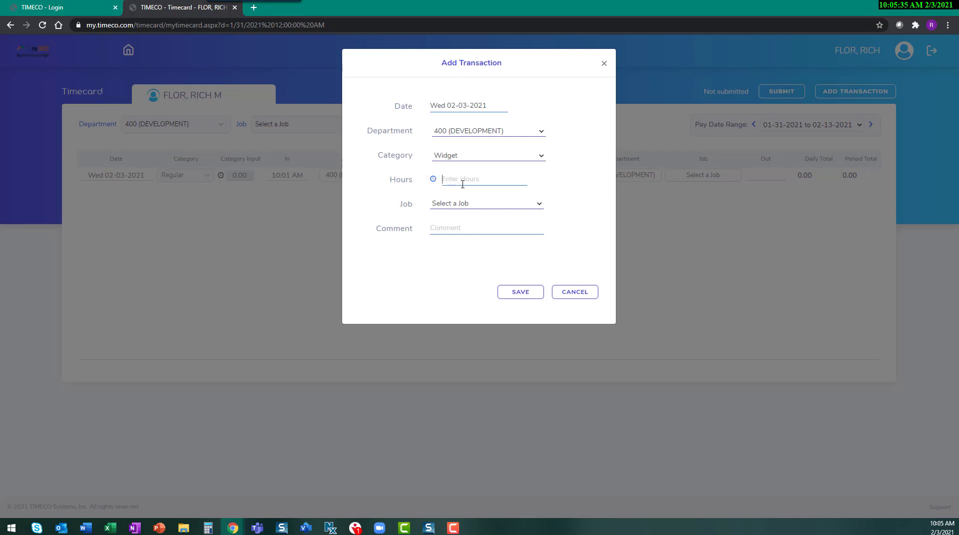
{"action": "type", "text": "8"}
{"action": "left_click", "coordinate": [468, 206]}
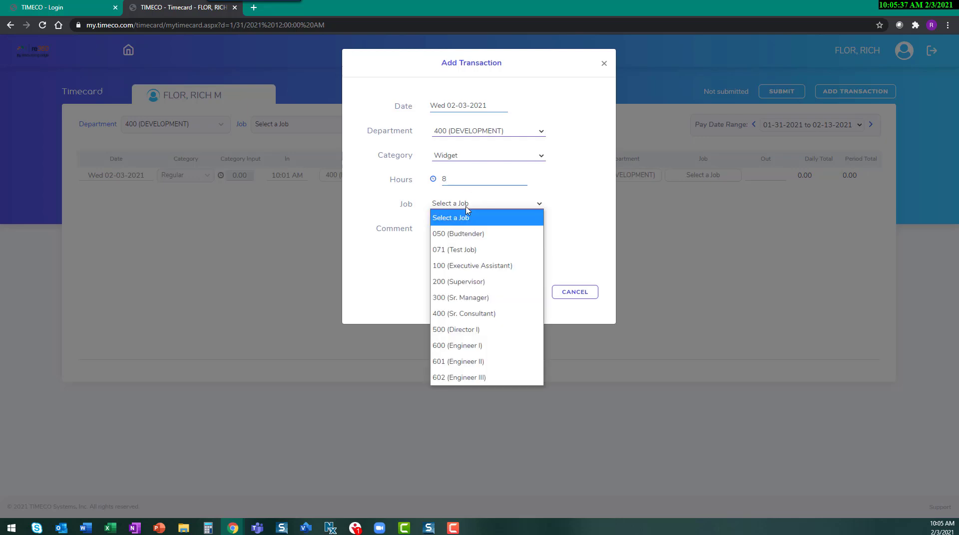
{"action": "left_click", "coordinate": [469, 250]}
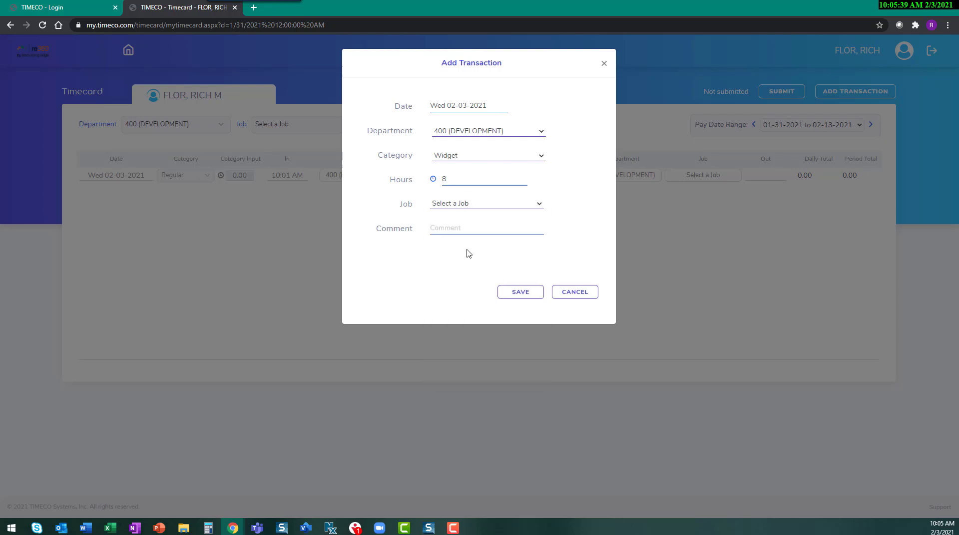
{"action": "left_click", "coordinate": [440, 228]}
{"action": "type", "text": "TE"}
{"action": "left_click", "coordinate": [519, 294]}
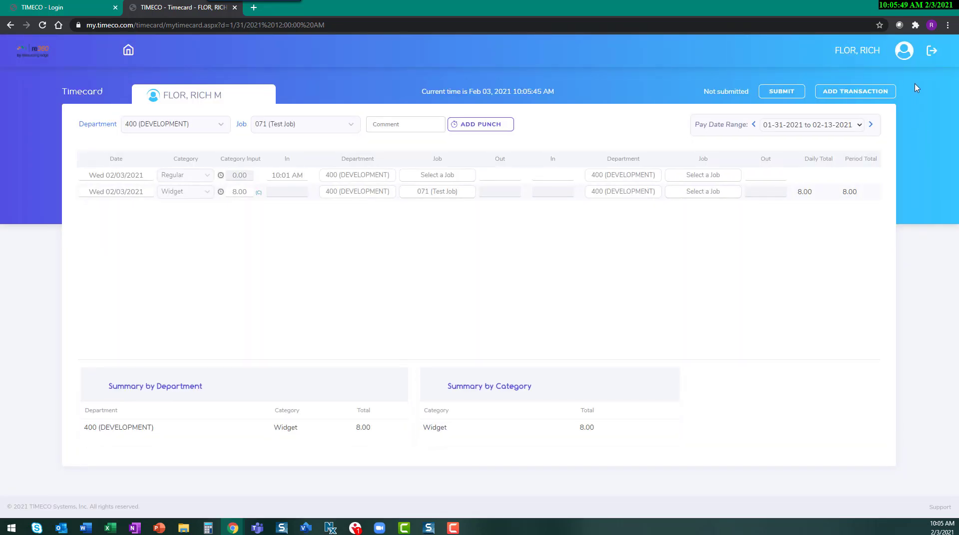
- Open My Leave Request and review the request filter options and the PTO benefit history
{"action": "left_click", "coordinate": [904, 50]}
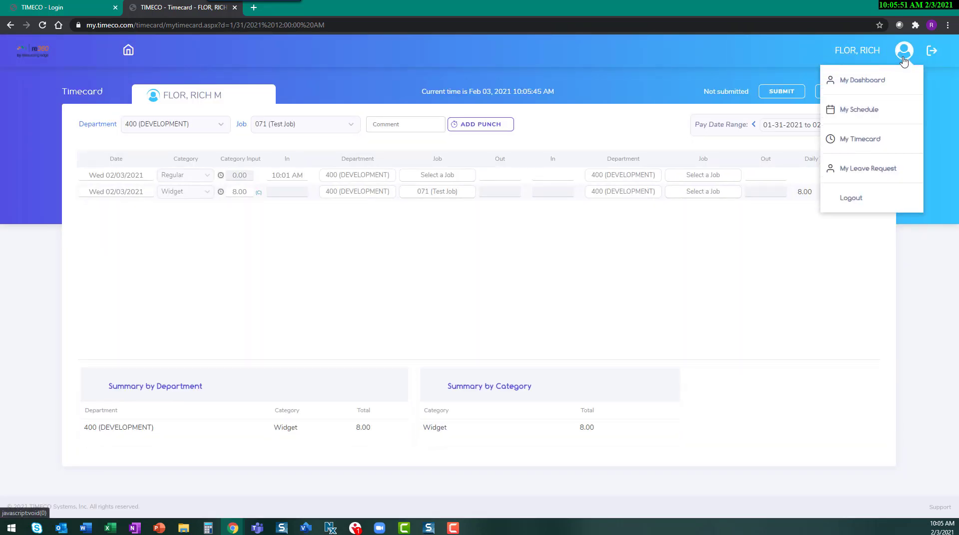
{"action": "left_click", "coordinate": [868, 171]}
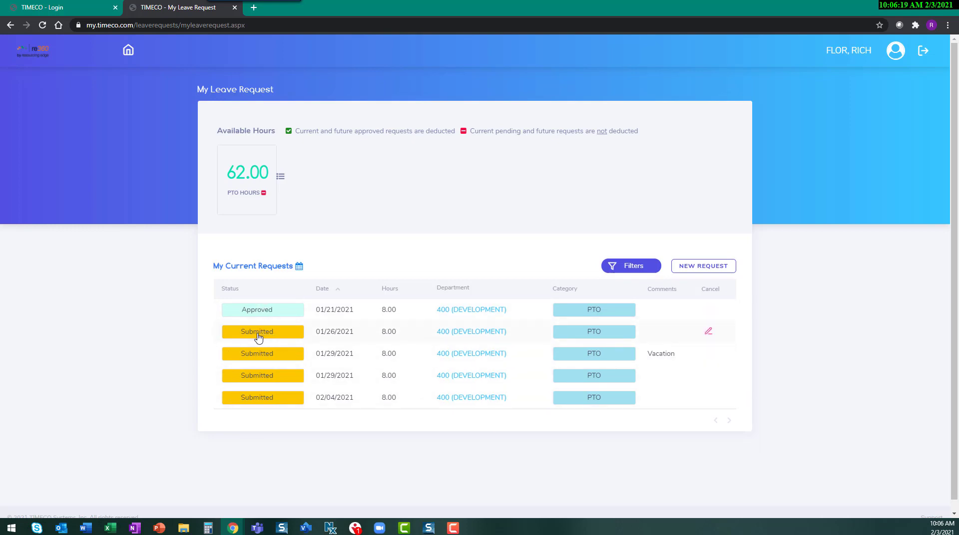
{"action": "left_click", "coordinate": [638, 267]}
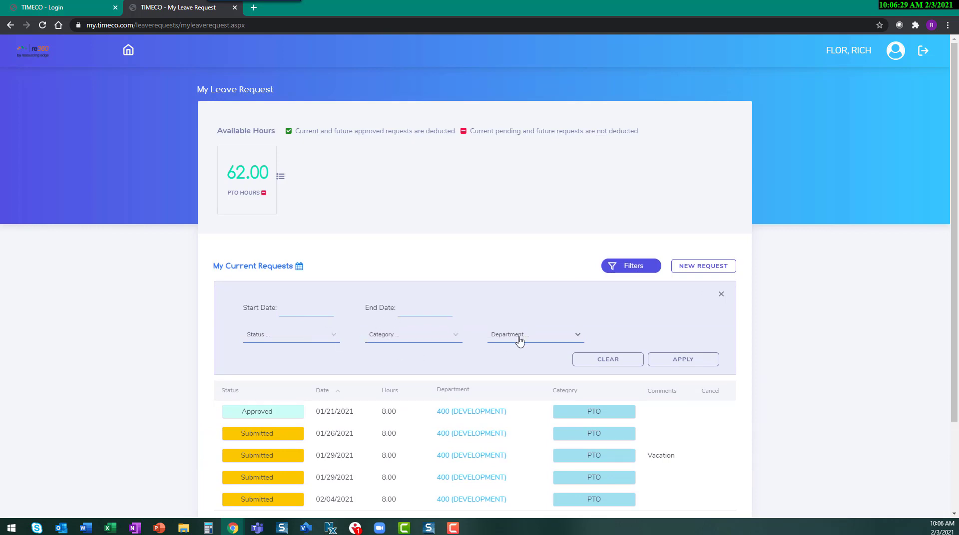
{"action": "left_click", "coordinate": [721, 294]}
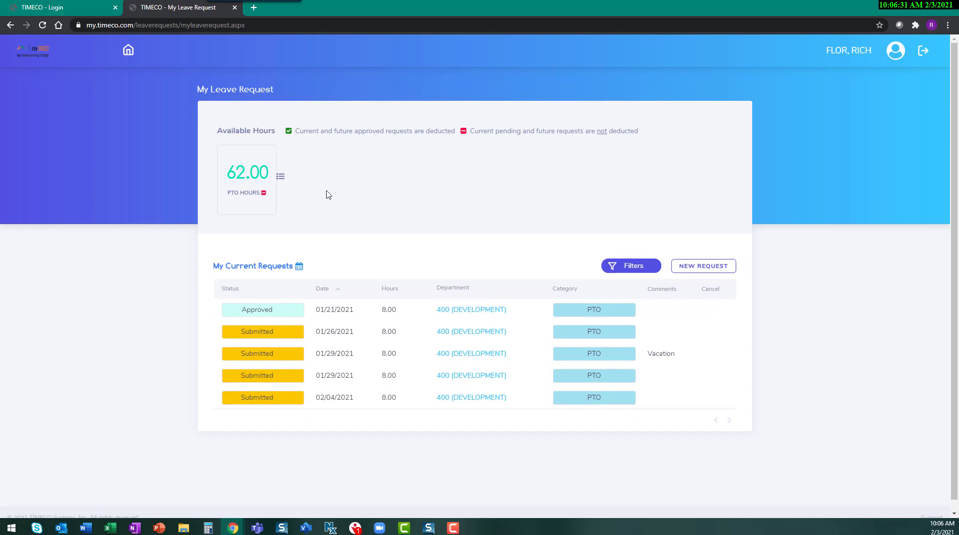
{"action": "left_click", "coordinate": [280, 177]}
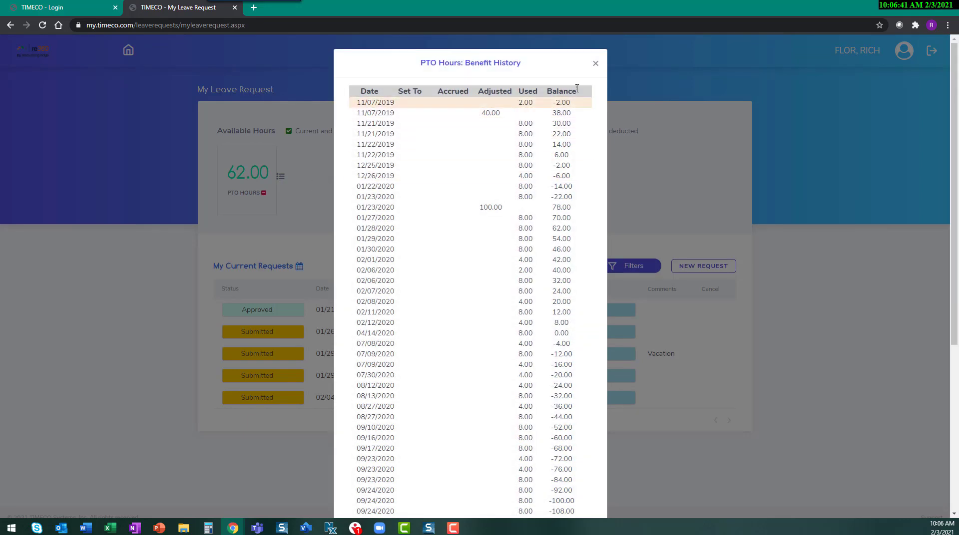
{"action": "left_click", "coordinate": [595, 63]}
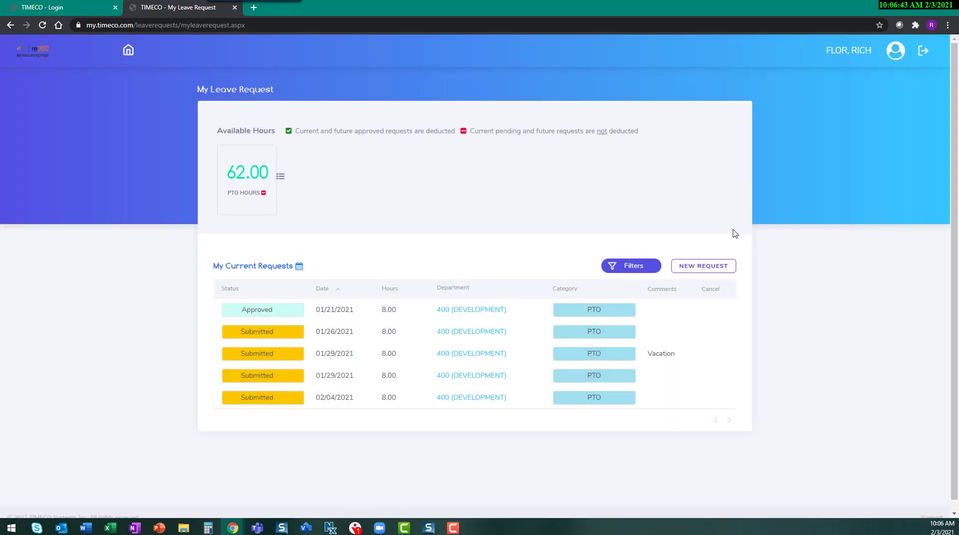
- Start a new PTO leave request for department 400 (DEVELOPMENT) covering 02/11/2021 and 02/12/2021
{"action": "left_click", "coordinate": [704, 270]}
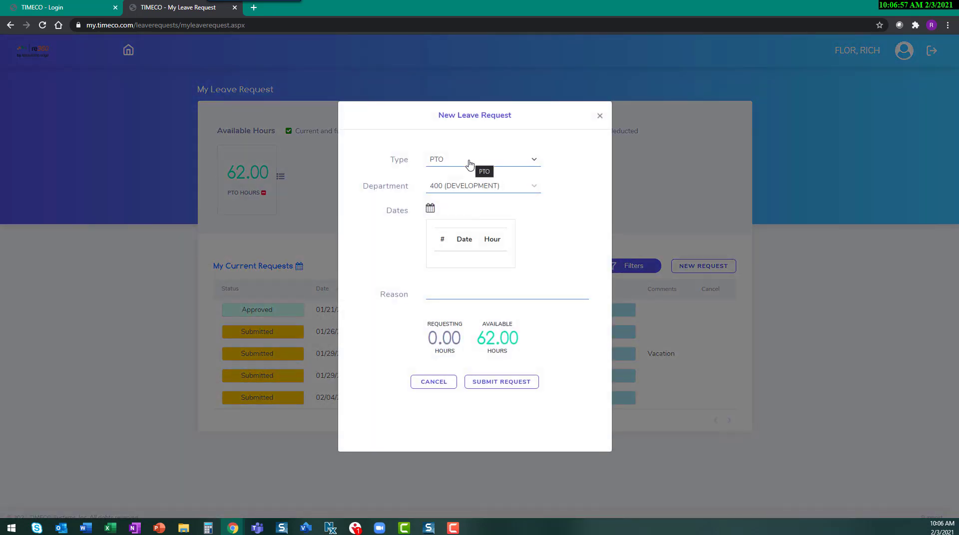
{"action": "left_click", "coordinate": [469, 164]}
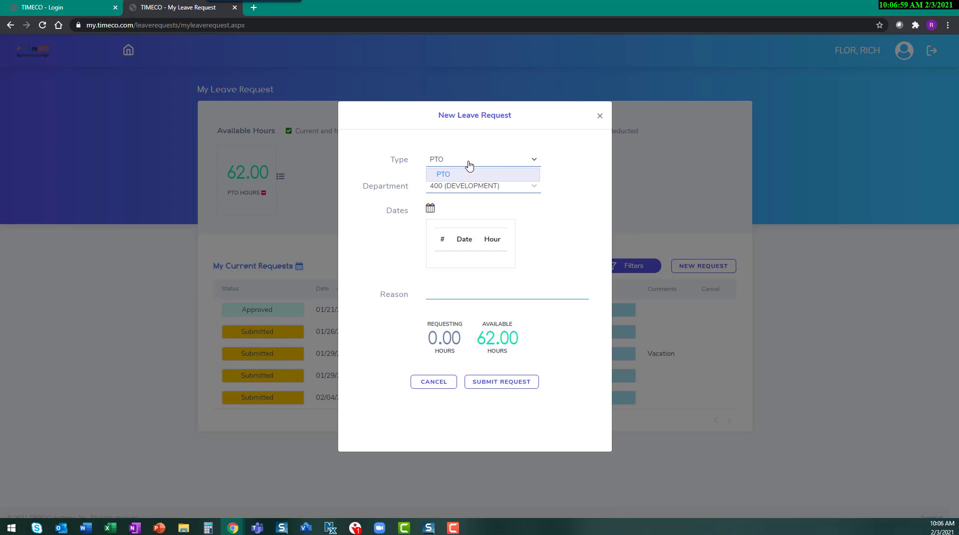
{"action": "left_click", "coordinate": [479, 171]}
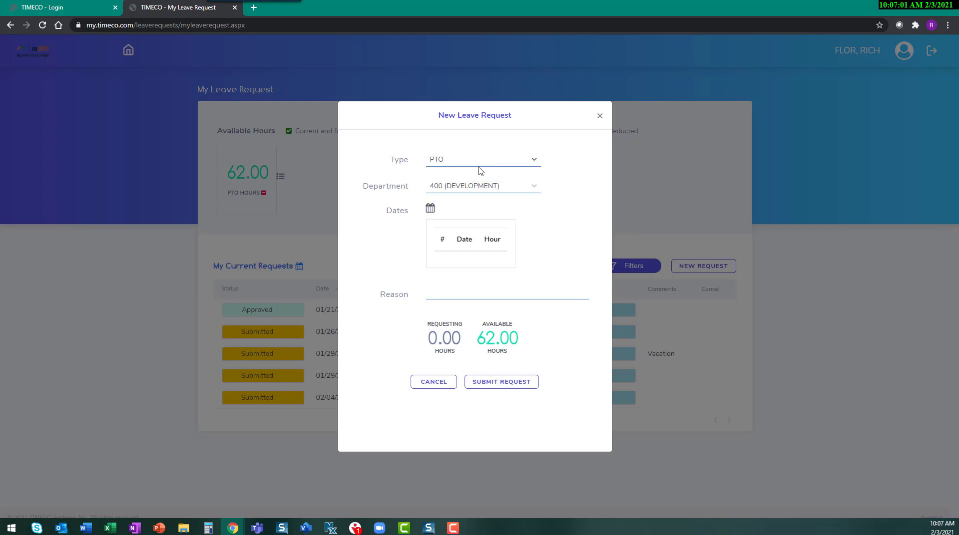
{"action": "left_click", "coordinate": [504, 191]}
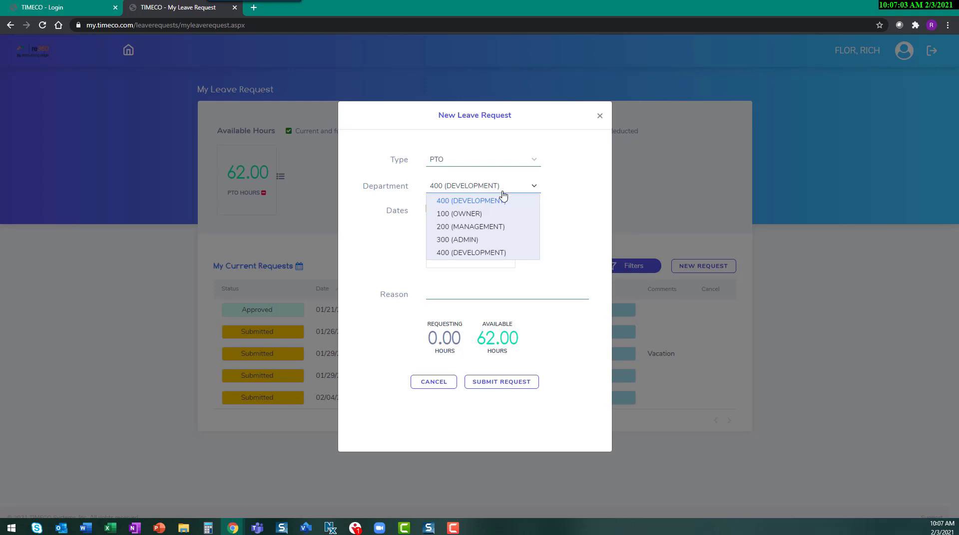
{"action": "left_click", "coordinate": [568, 199]}
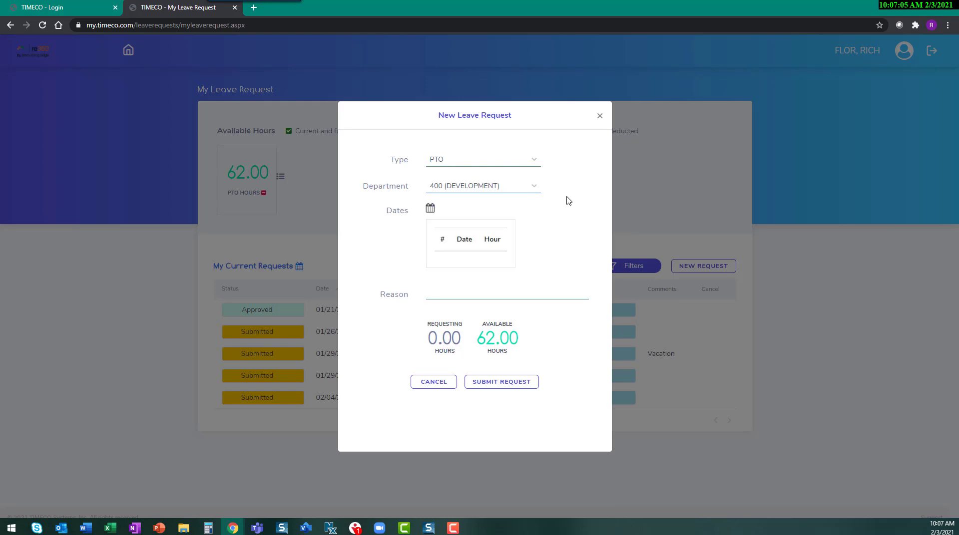
{"action": "left_click", "coordinate": [429, 208]}
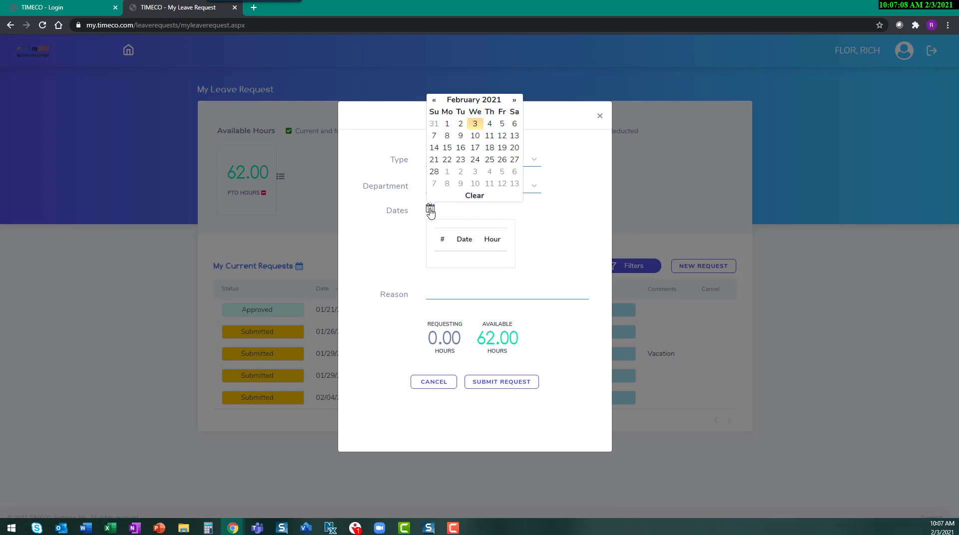
{"action": "left_click", "coordinate": [489, 136]}
{"action": "left_click", "coordinate": [502, 136]}
{"action": "left_click", "coordinate": [582, 235]}
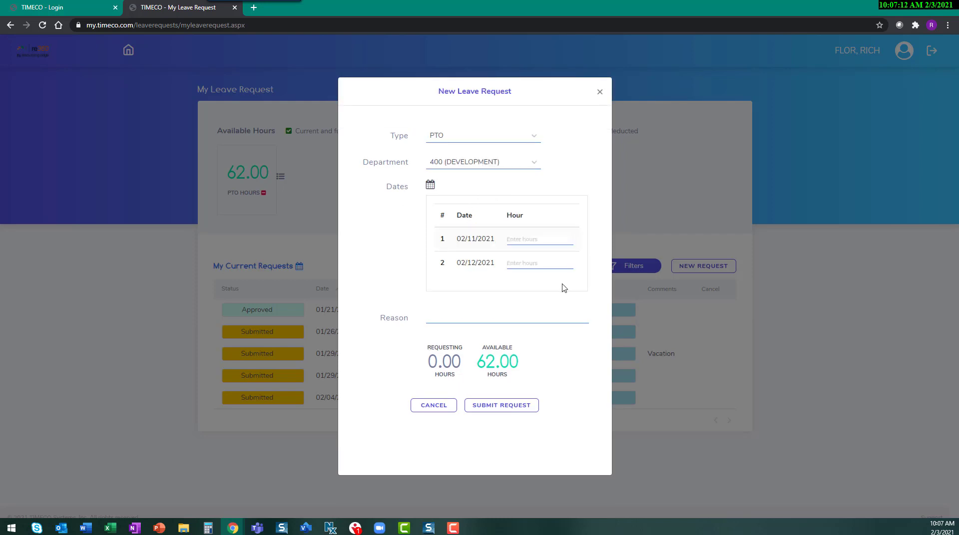
- Request 8 hours for 02/11/2021 and 4 hours for 02/12/2021 with the reason "Vacation", submit the request and return to the dashboard
{"action": "left_click", "coordinate": [526, 239]}
{"action": "type", "text": "8"}
{"action": "left_click", "coordinate": [528, 263]}
{"action": "type", "text": "4"}
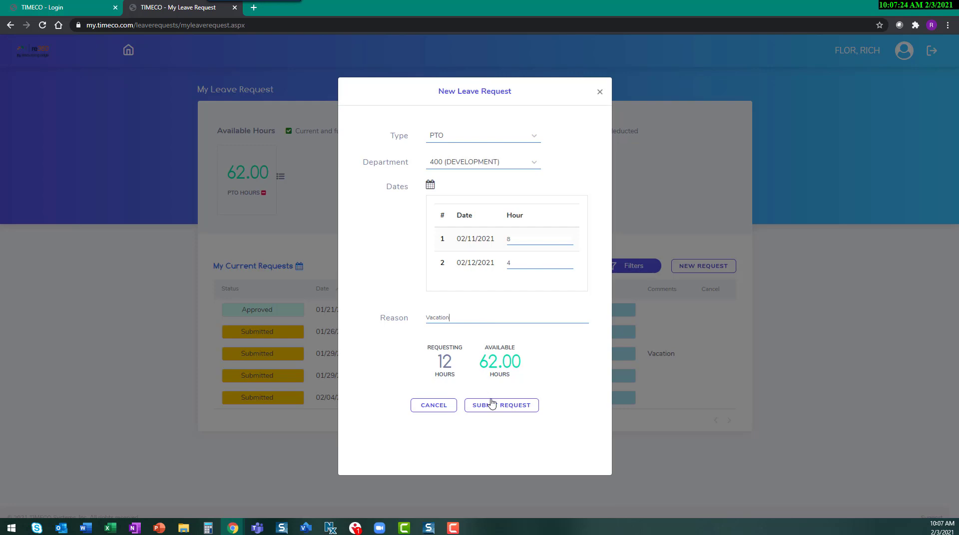
{"action": "left_click", "coordinate": [500, 412]}
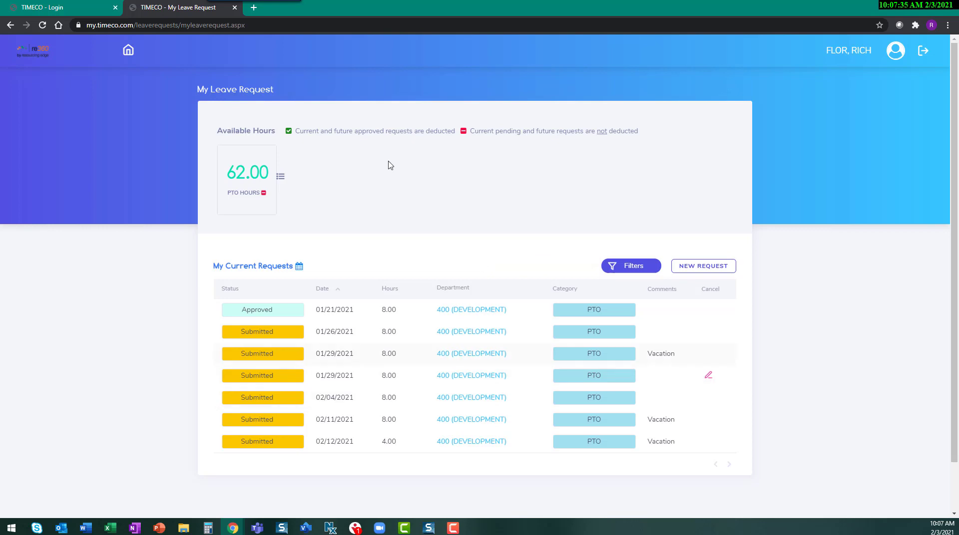
{"action": "left_click", "coordinate": [128, 52]}
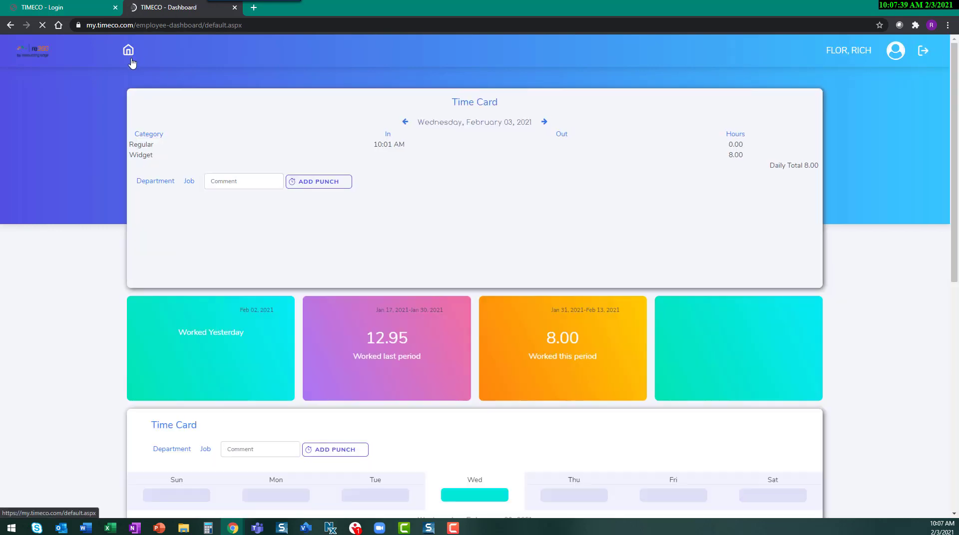